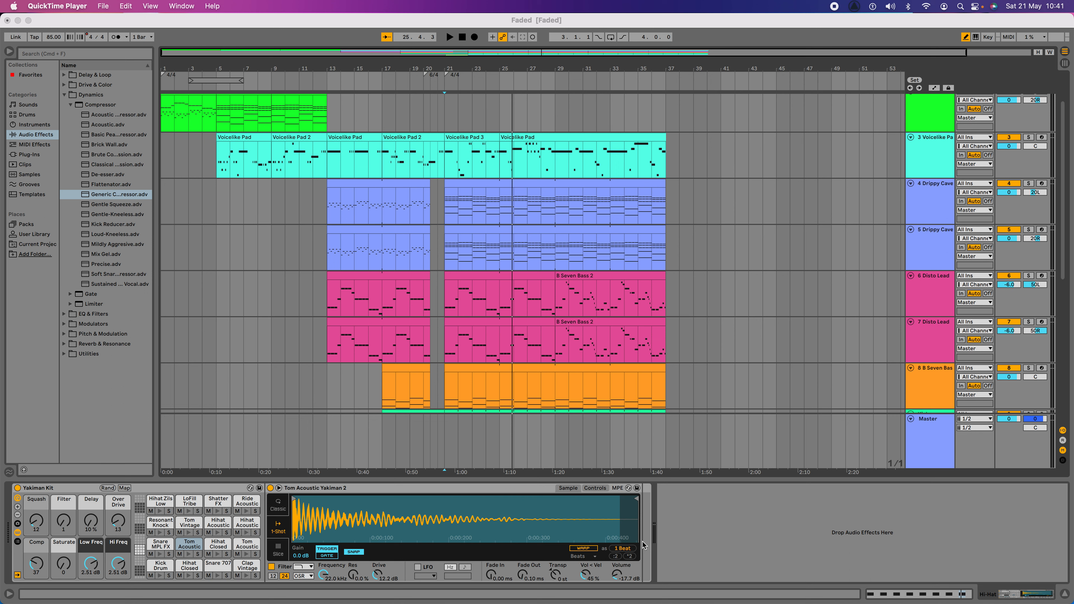
Step: Close the Dynamics folders in the audio effects library and list the Channel EQ presets under EQ & Filters
click(35, 135)
click(69, 106)
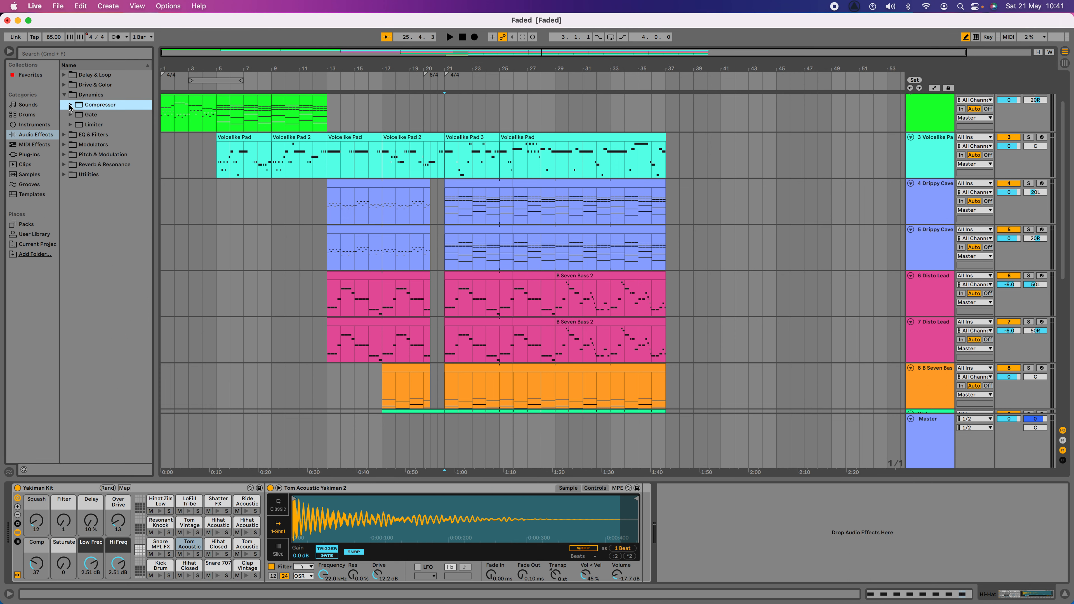
click(64, 95)
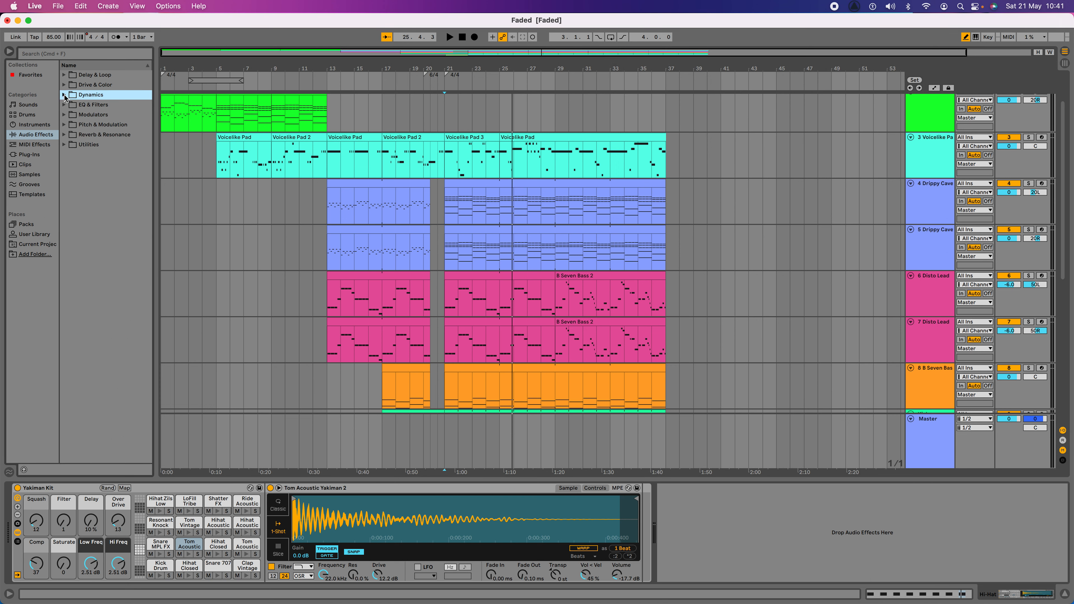
click(34, 135)
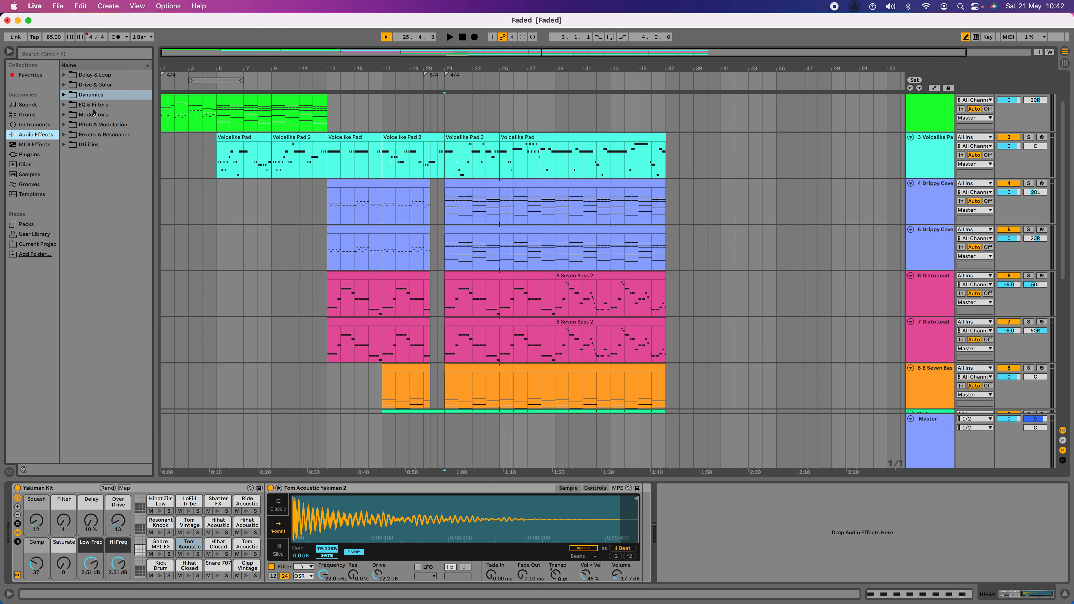
click(64, 105)
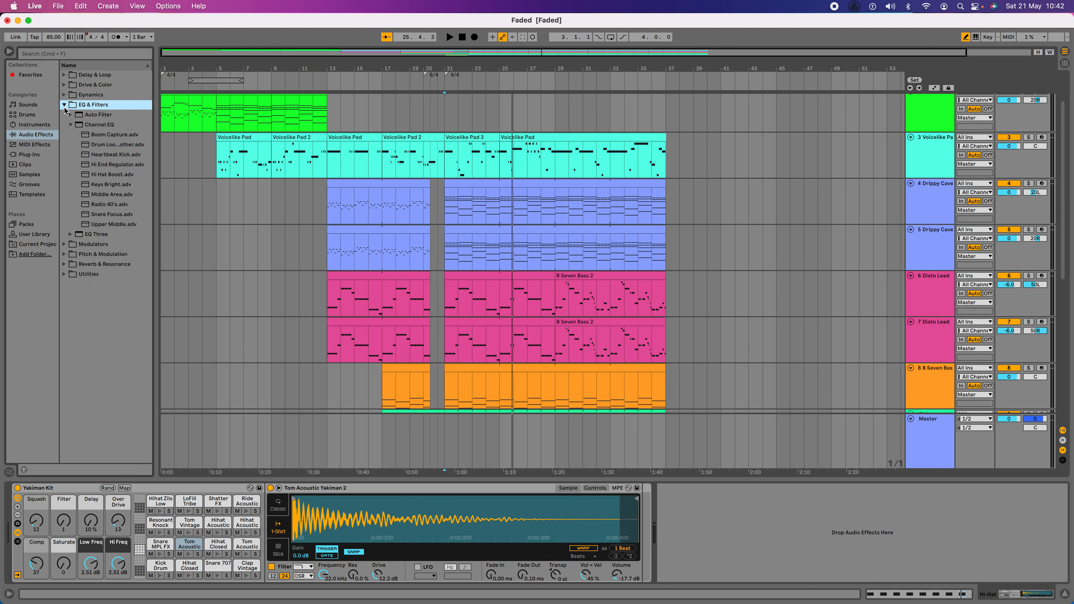
click(70, 125)
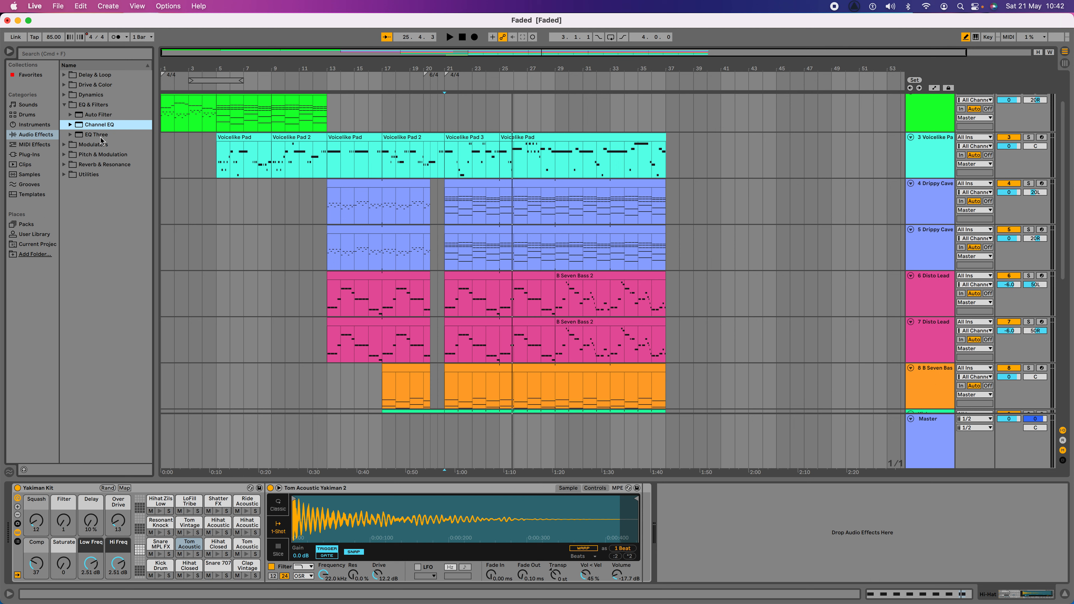
click(70, 126)
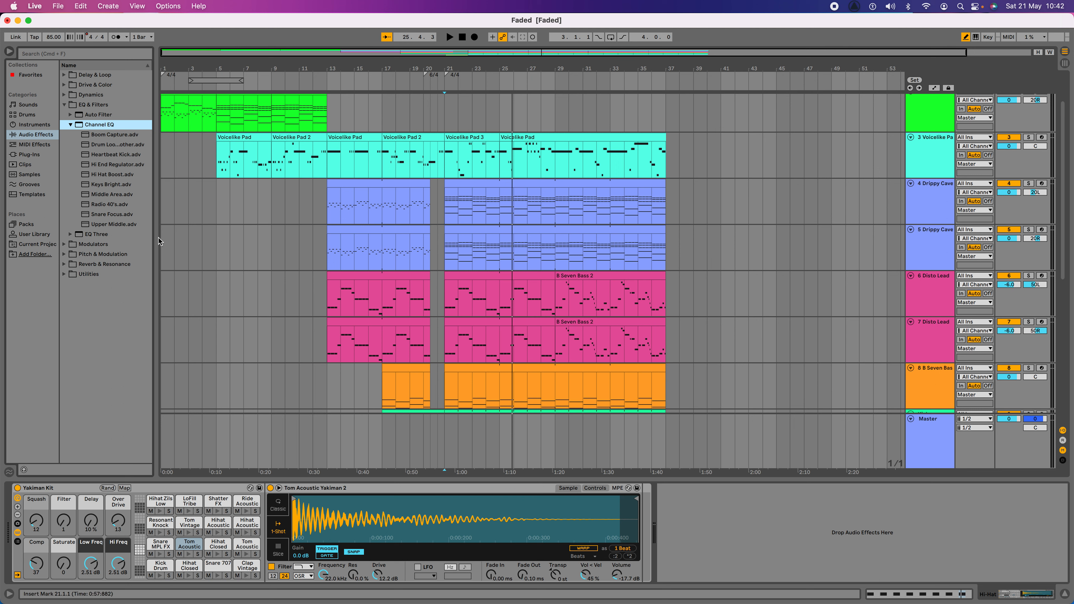
Step: Load the Channel EQ preset Upper Middle onto track 6 Disto Lead
click(111, 224)
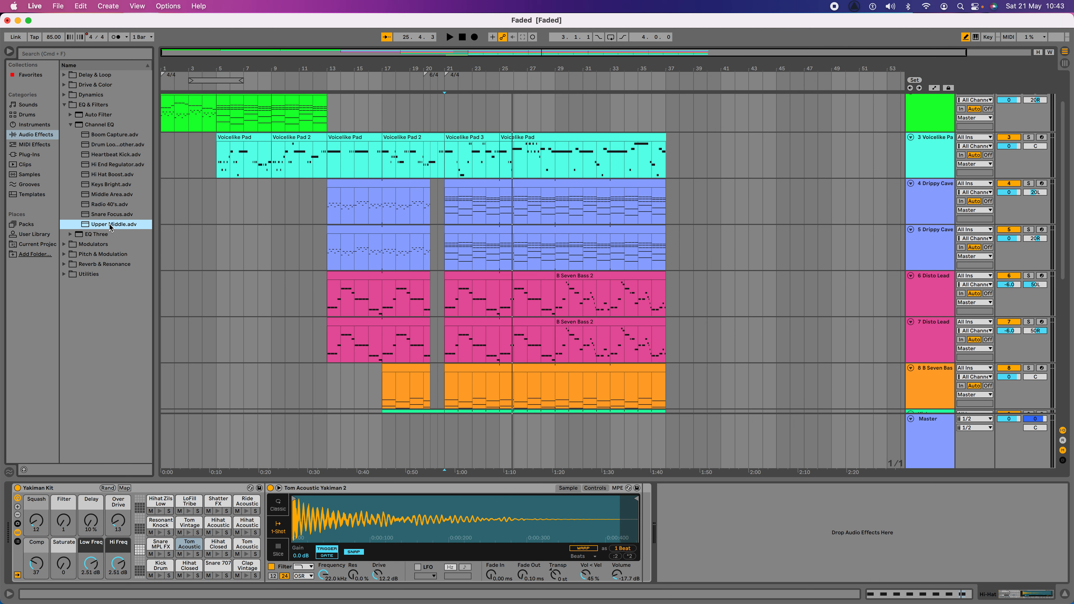
drag(101, 228, 868, 257)
drag(940, 289, 931, 292)
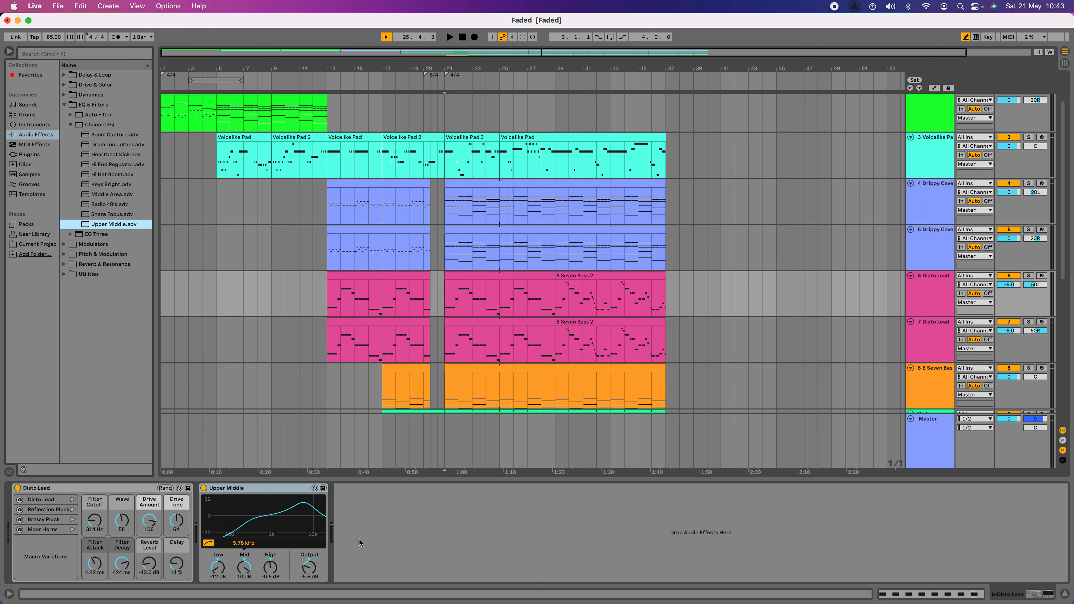
Step: Solo track 6 Disto Lead and play it from bar 21
click(447, 300)
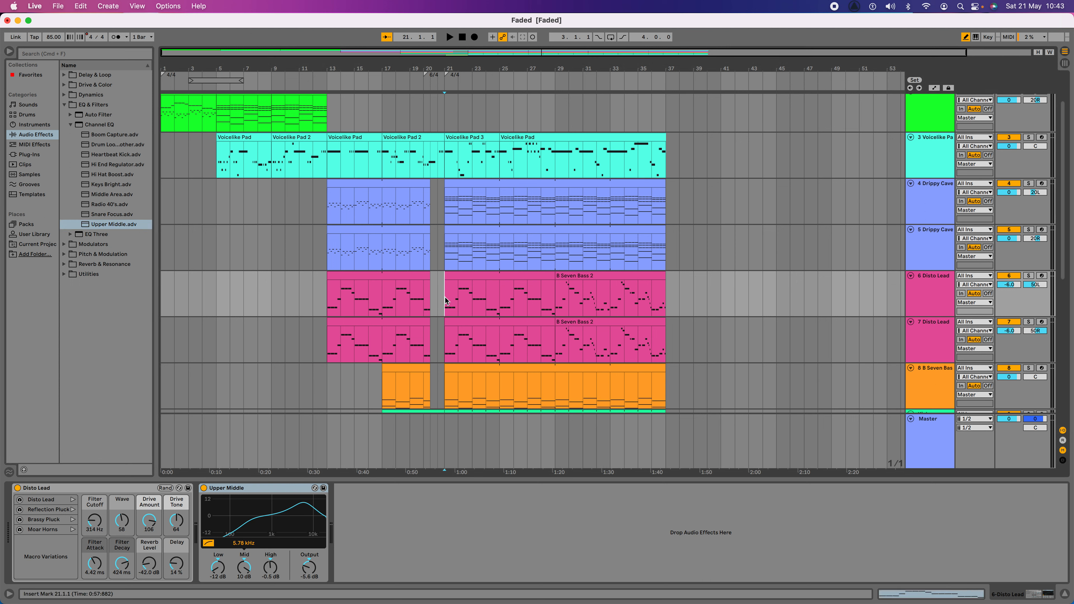
click(1028, 277)
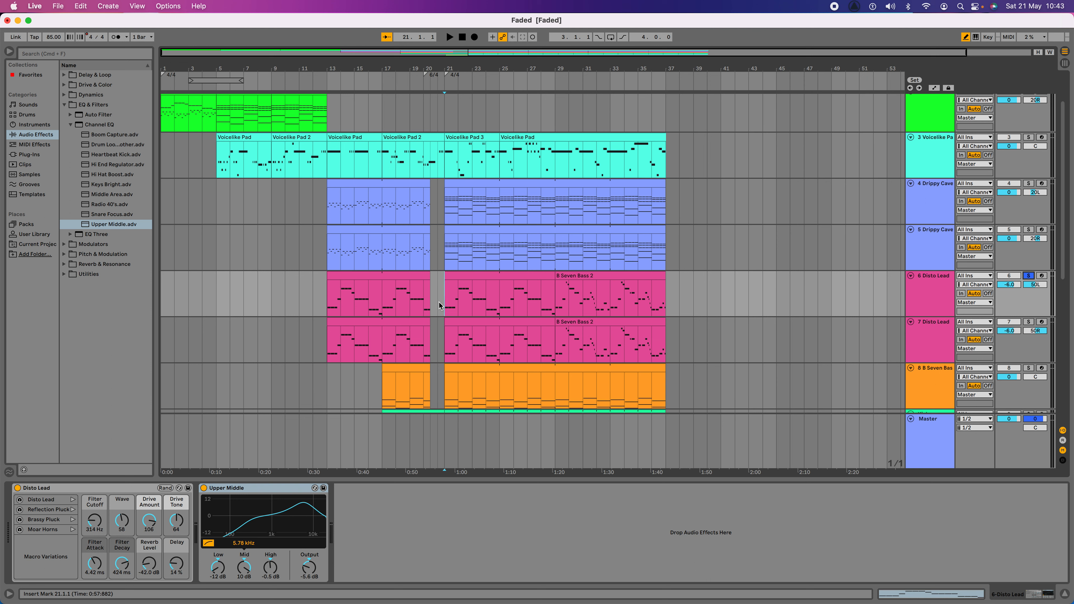
key(space)
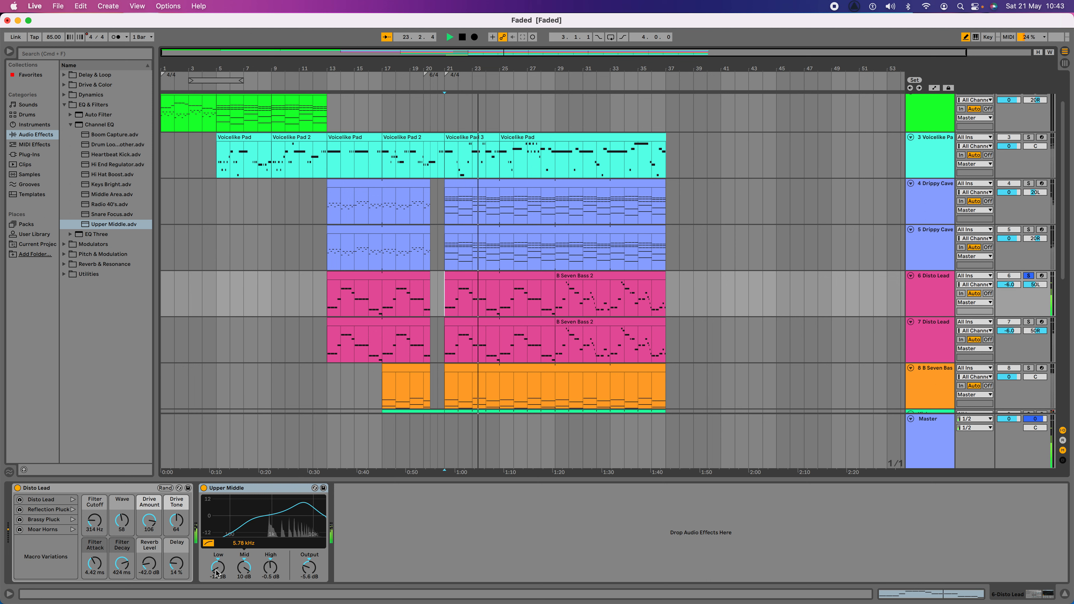
Step: Try the Upper Middle EQ with Low at -15 dB, Mid at -12 dB and High at -15 dB, and delete the device
drag(218, 572, 218, 576)
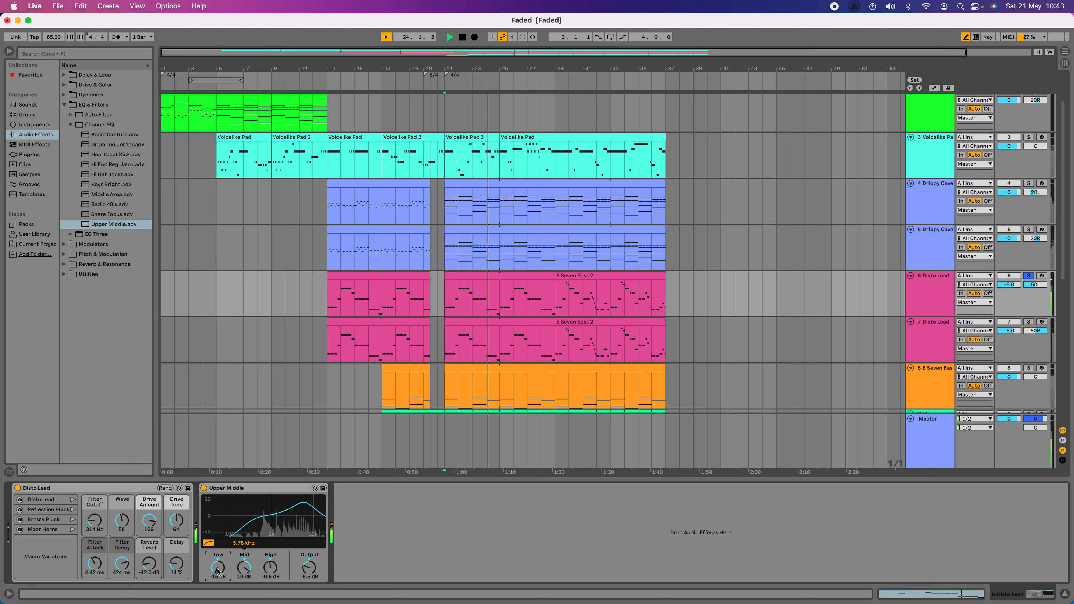
drag(243, 564, 272, 580)
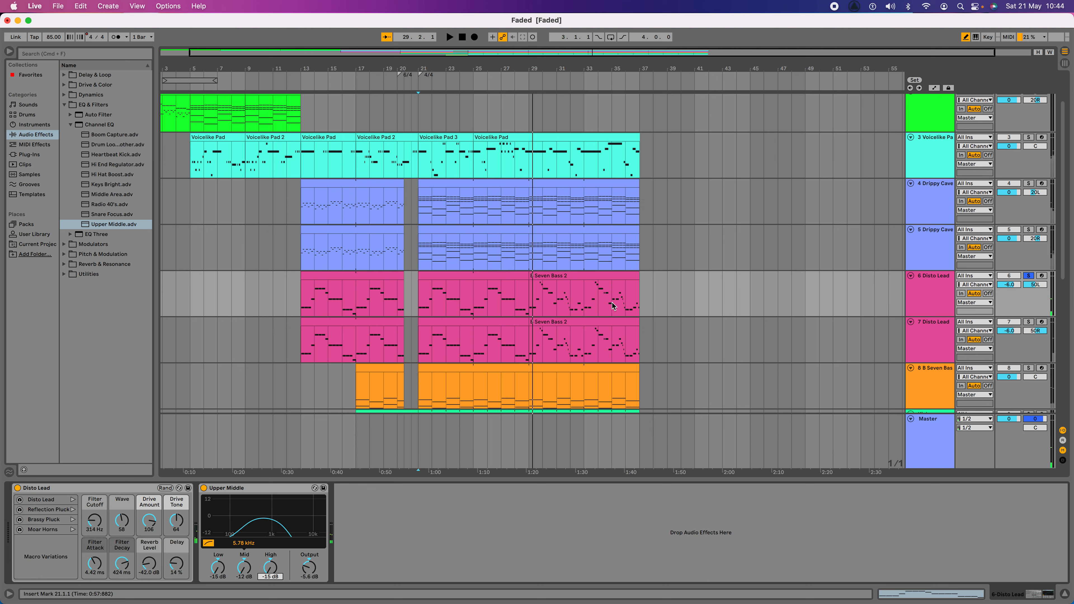
right_click(261, 490)
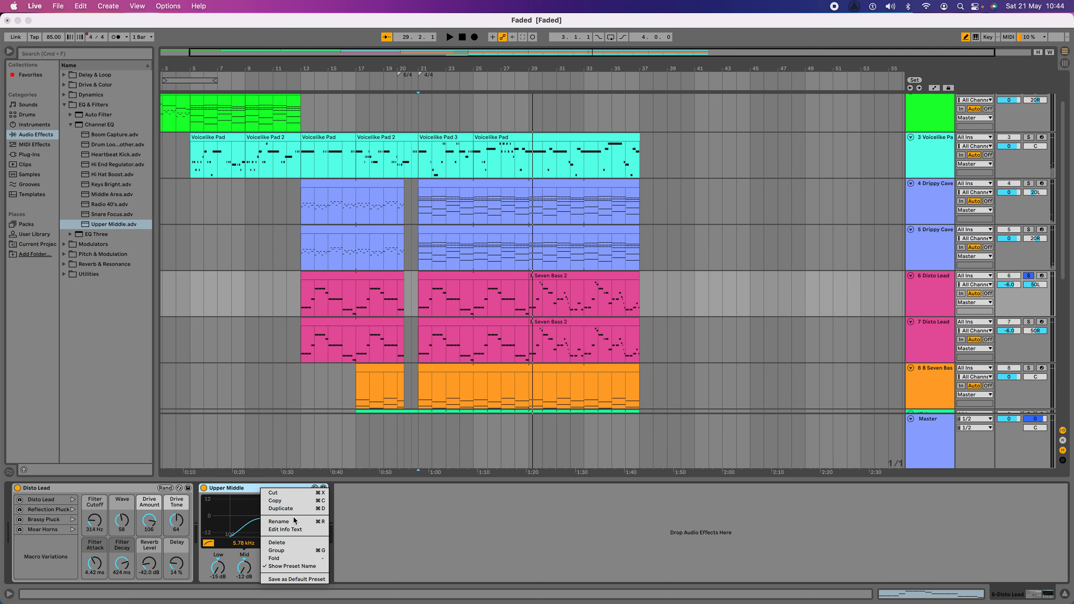
key(Return)
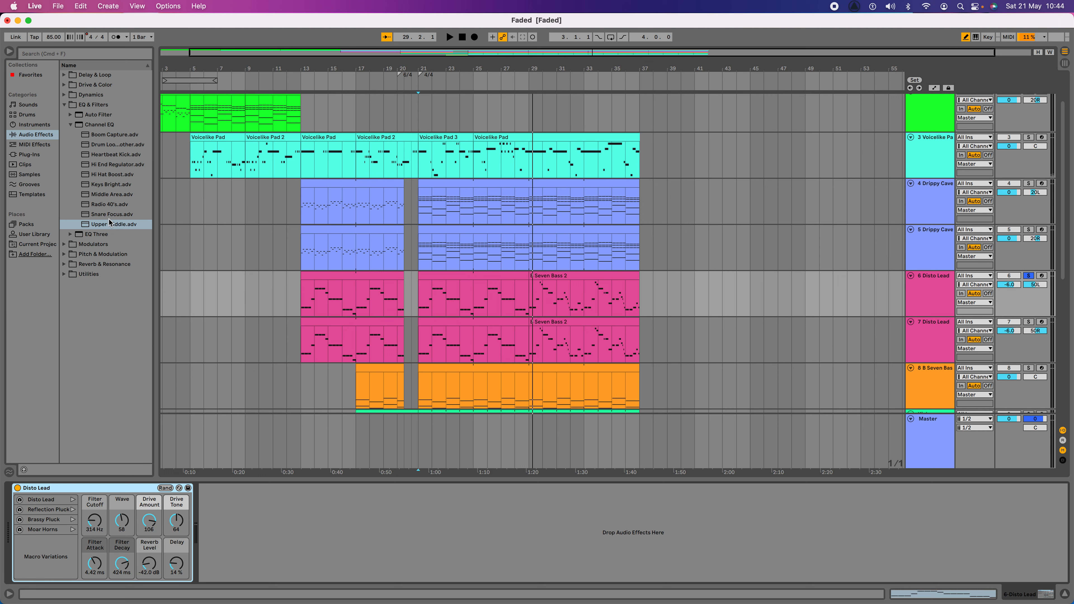
Step: Add the Upper Middle EQ preset with its original settings to both Disto Lead tracks, 6 and 7
drag(109, 228, 471, 235)
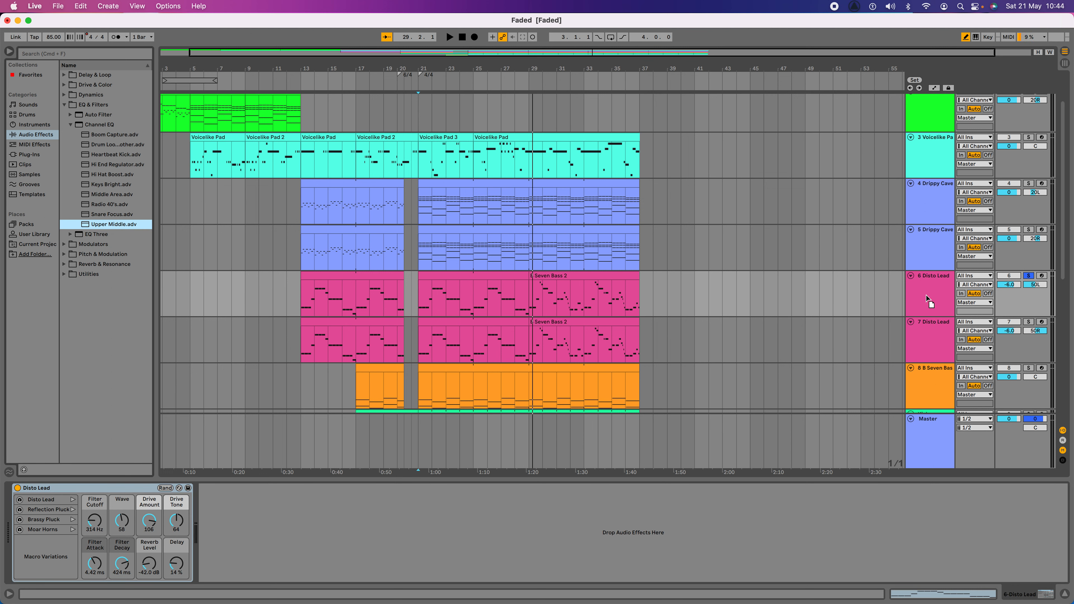
drag(925, 295, 927, 298)
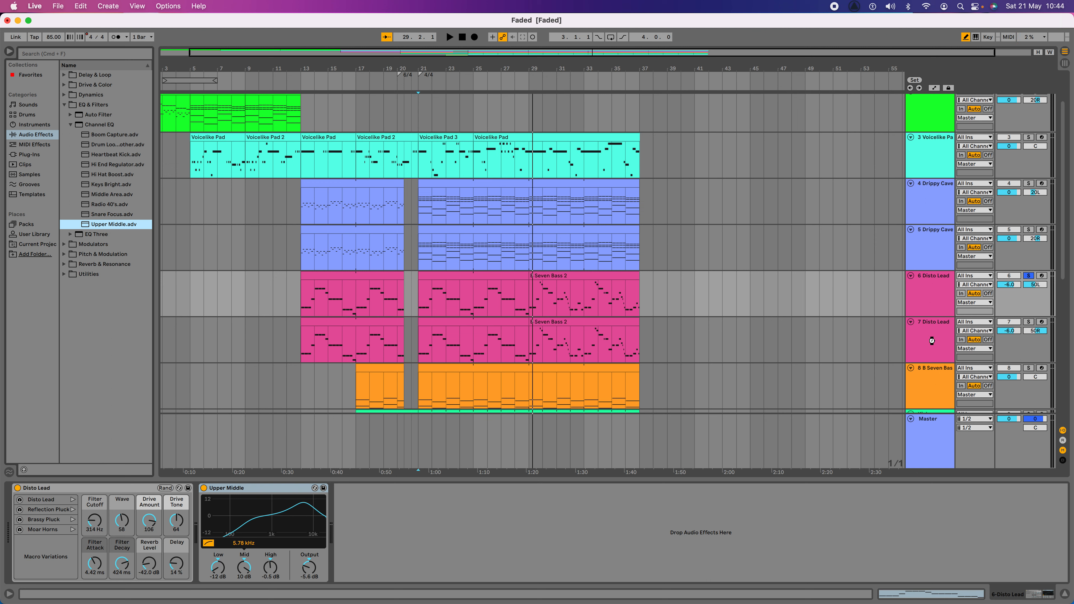
click(936, 308)
click(936, 337)
click(936, 297)
click(933, 337)
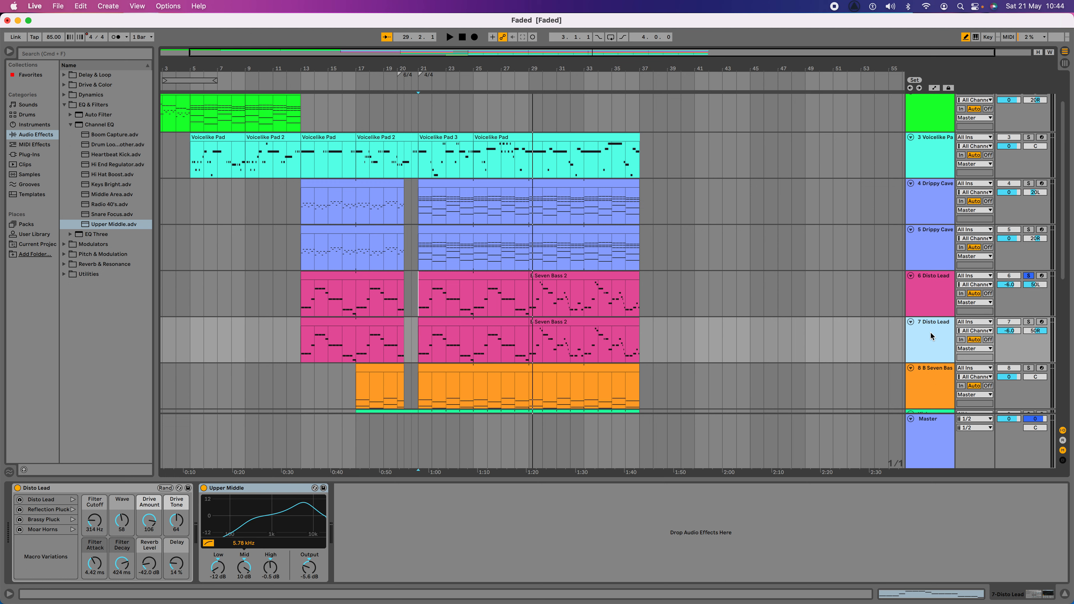
click(931, 307)
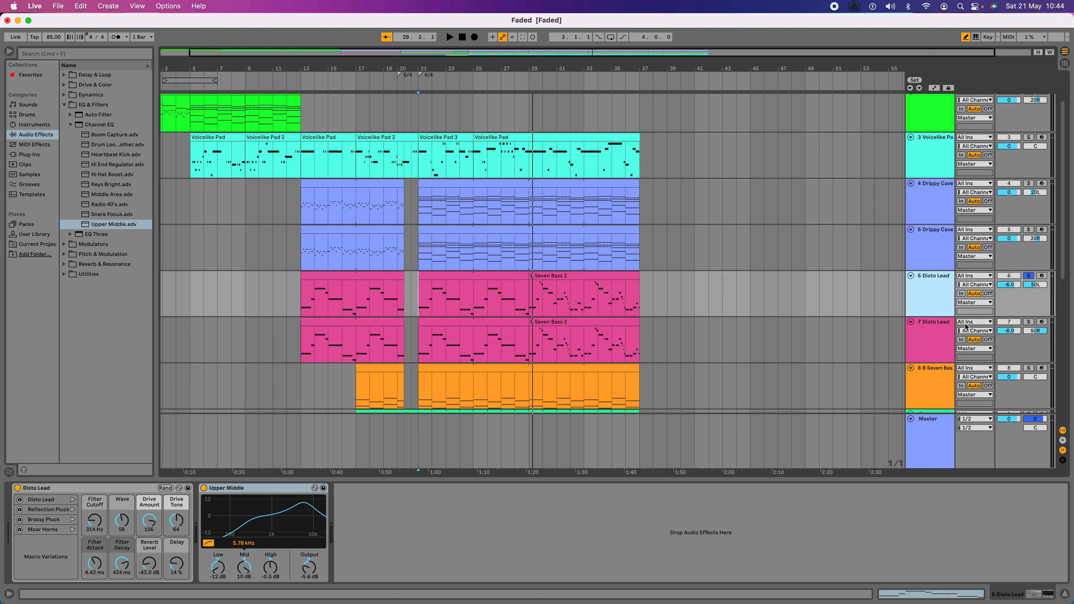
Step: Solo track 7 Disto Lead as well and play both lead tracks together from bar 21
click(1030, 323)
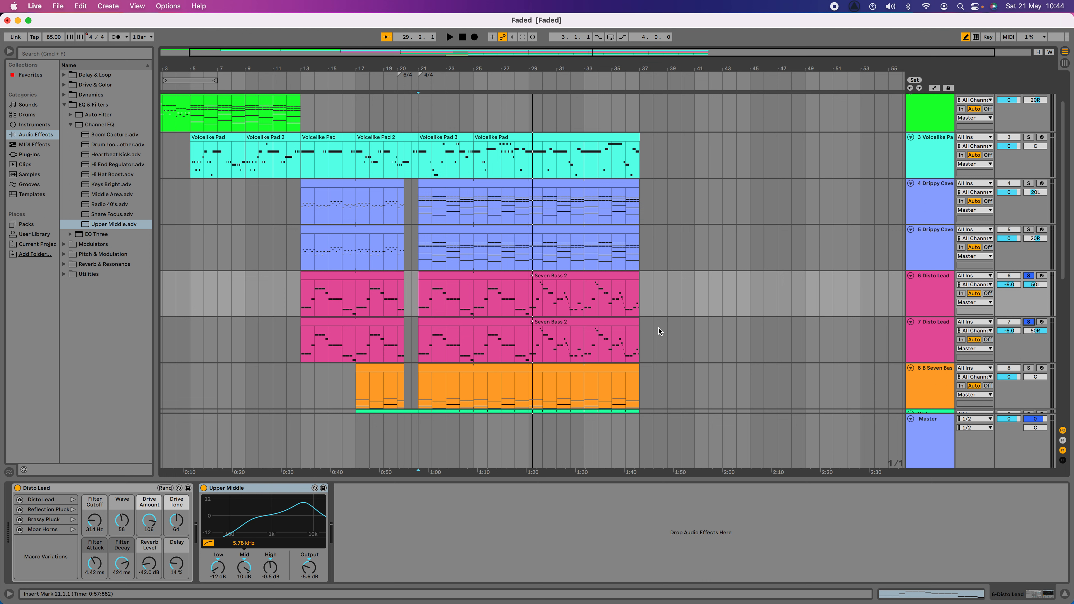
key(space)
key(space)
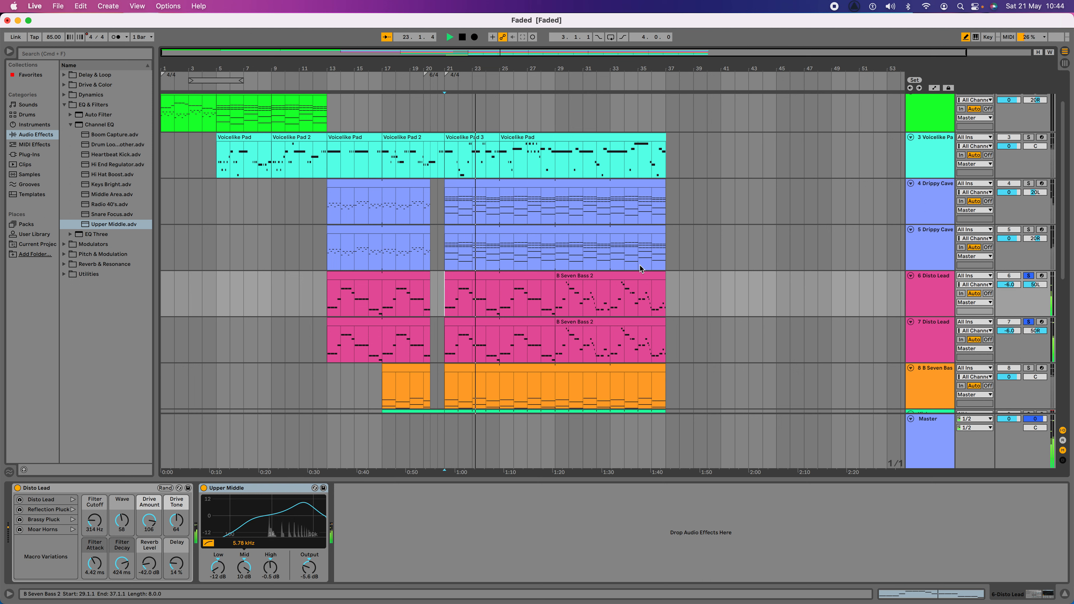
Step: Set the High gain of the Upper Middle EQ to -8.0 dB on both Disto Lead tracks
click(925, 287)
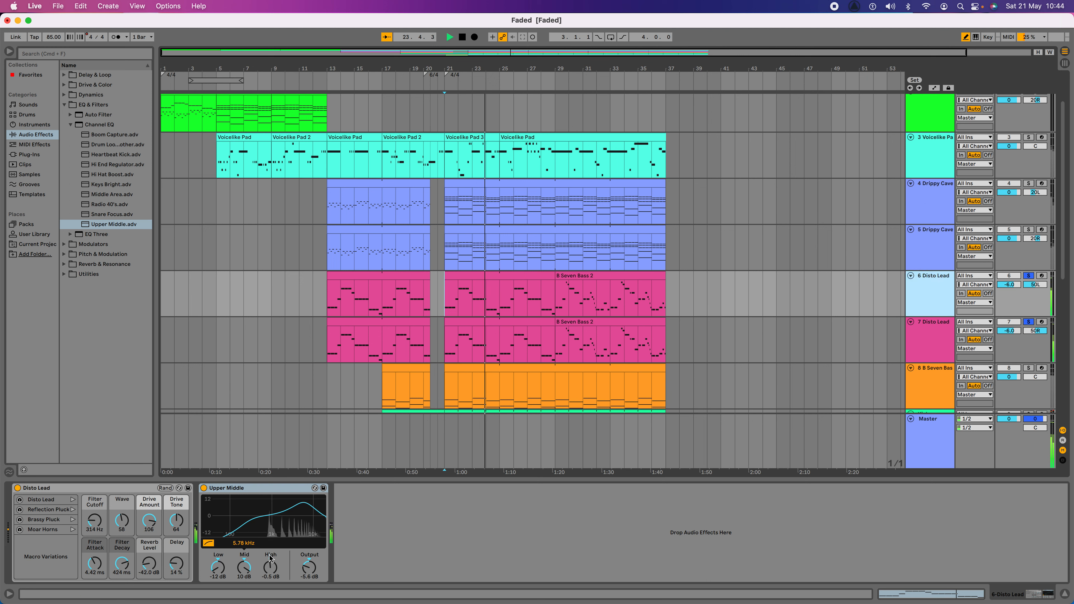
drag(270, 567, 271, 586)
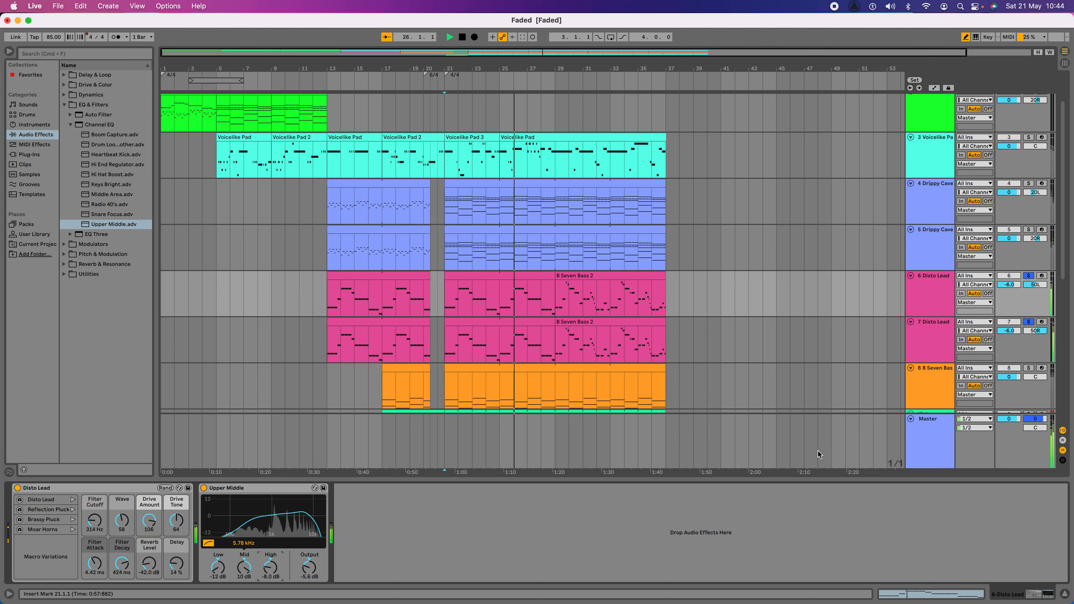
click(934, 333)
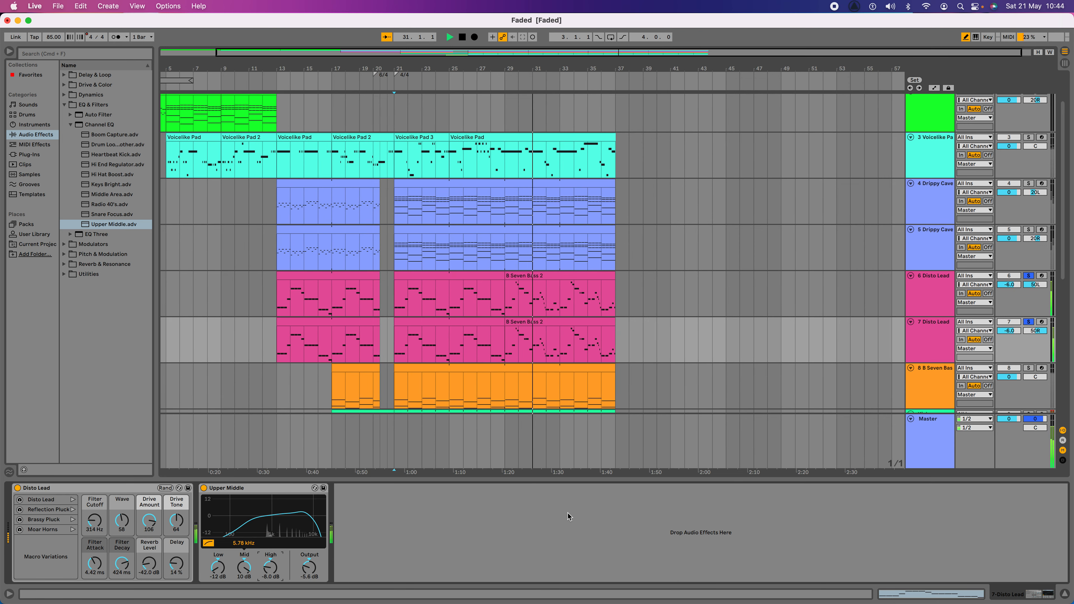
Step: Turn off solo on both Disto Lead tracks and play the full mix from bar 21
click(1029, 276)
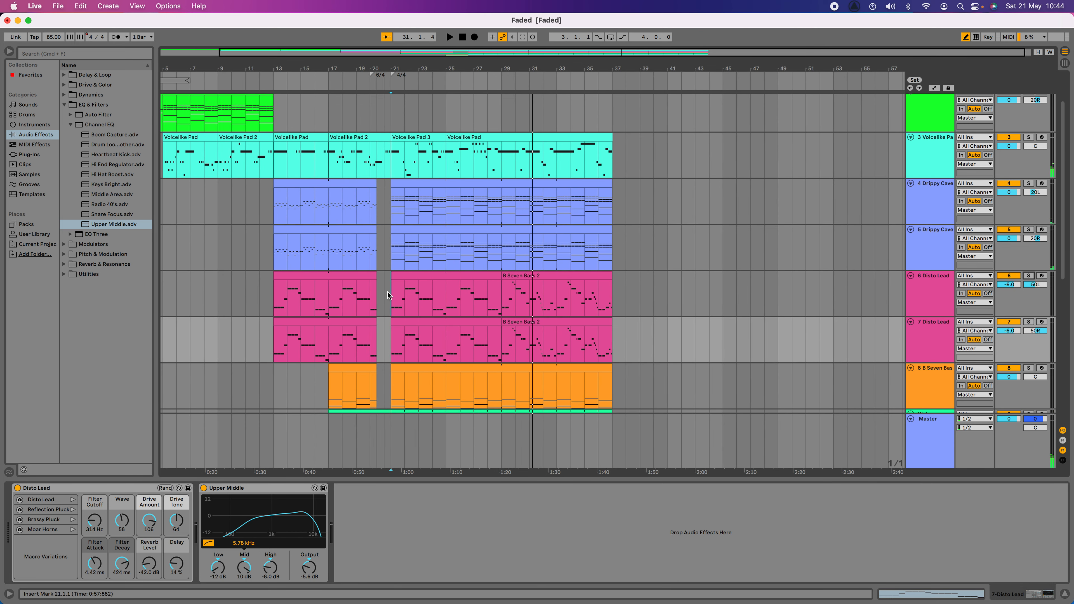
key(space)
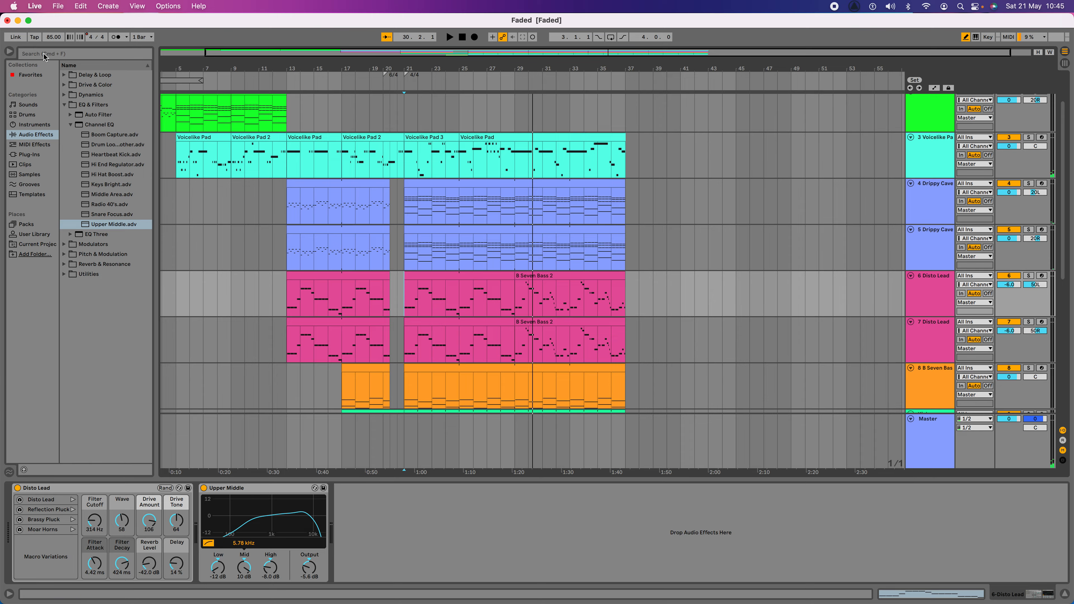
Step: Switch to the Model Faded Ableton presentation in Chrome and duplicate slides 32 and 33
click(17, 21)
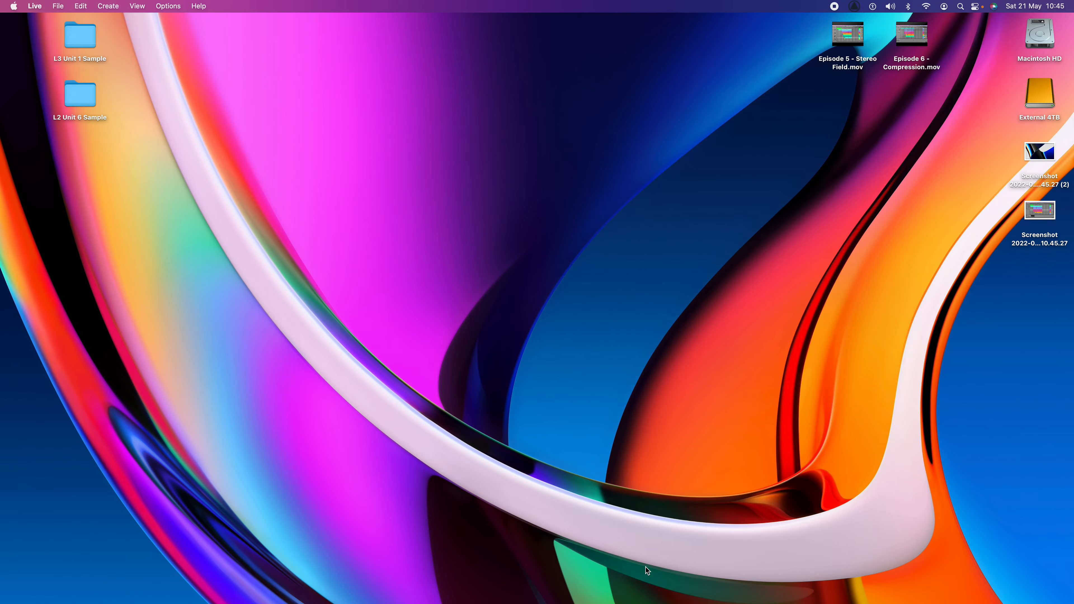
click(949, 589)
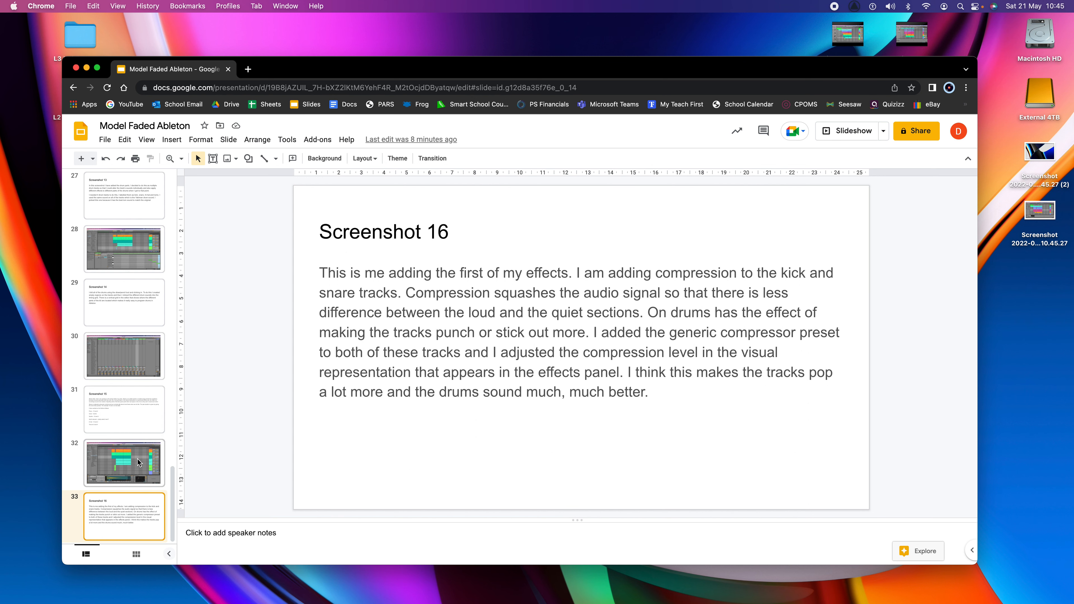
click(139, 463)
click(131, 520)
right_click(132, 520)
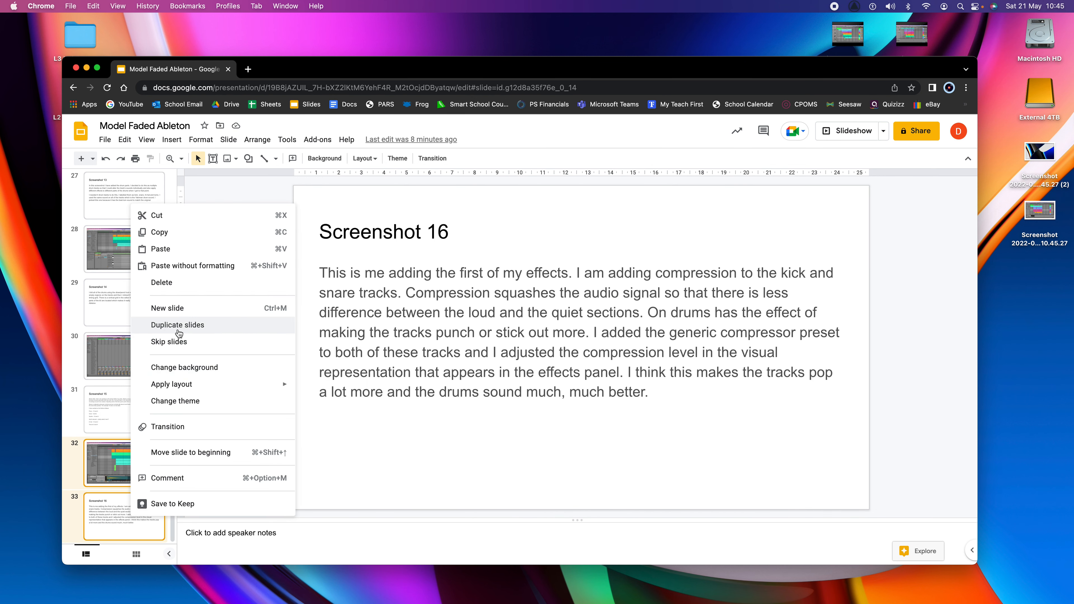
click(186, 325)
Step: Replace the image on slide 34 with the new desktop screenshot of the Live arrangement
click(122, 485)
click(483, 377)
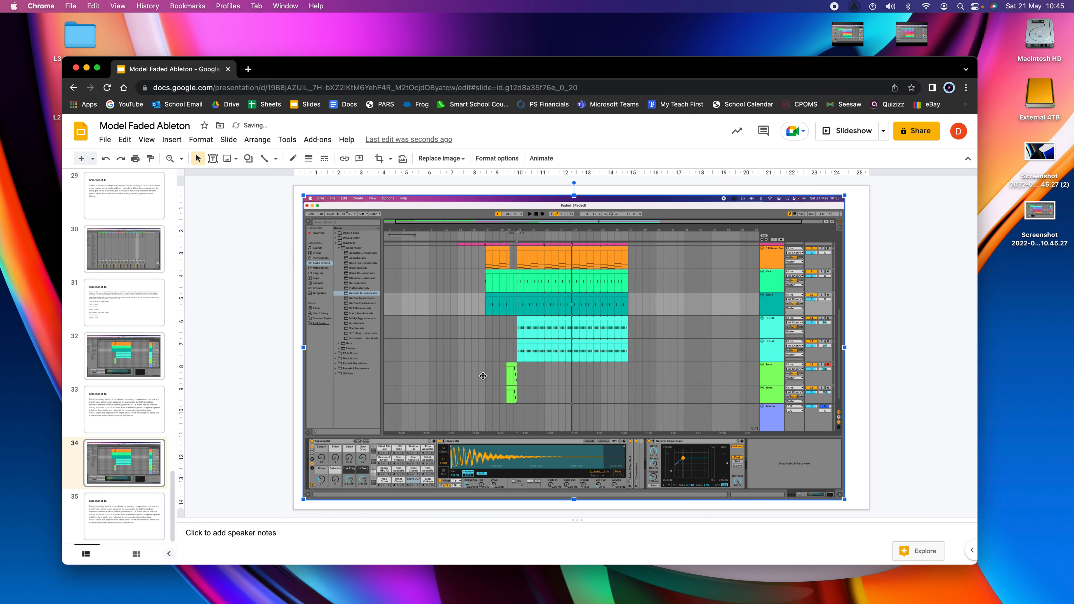
key(BackSpace)
drag(1033, 216, 615, 369)
Step: Retitle slide 35 "Screenshot 17" and rewrite its body: "This is me working on EQ or equalisation. This is where you change the mix of frequencies"
click(119, 508)
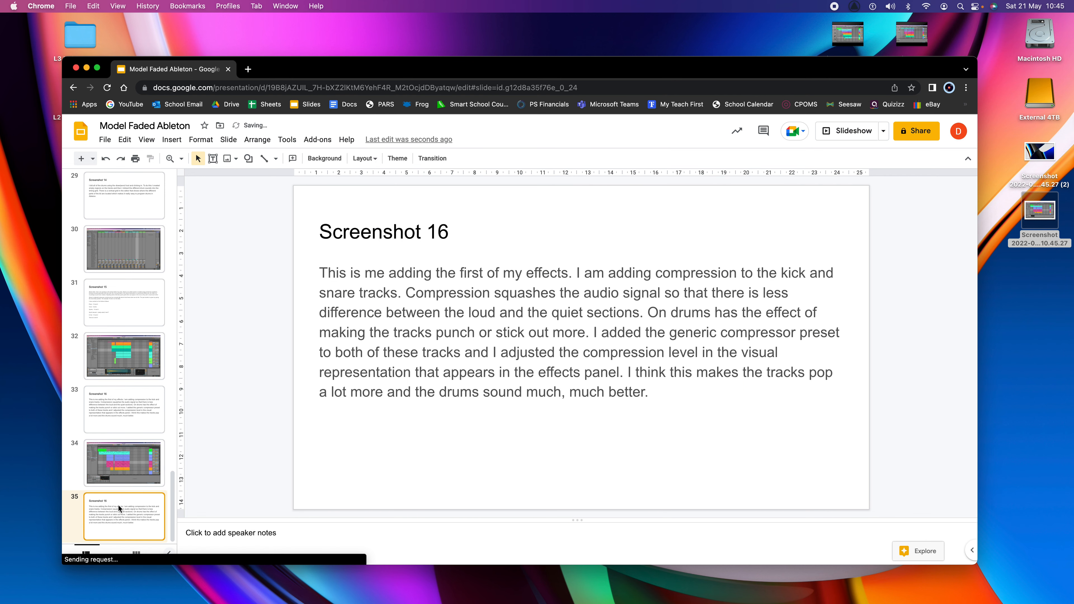
click(448, 229)
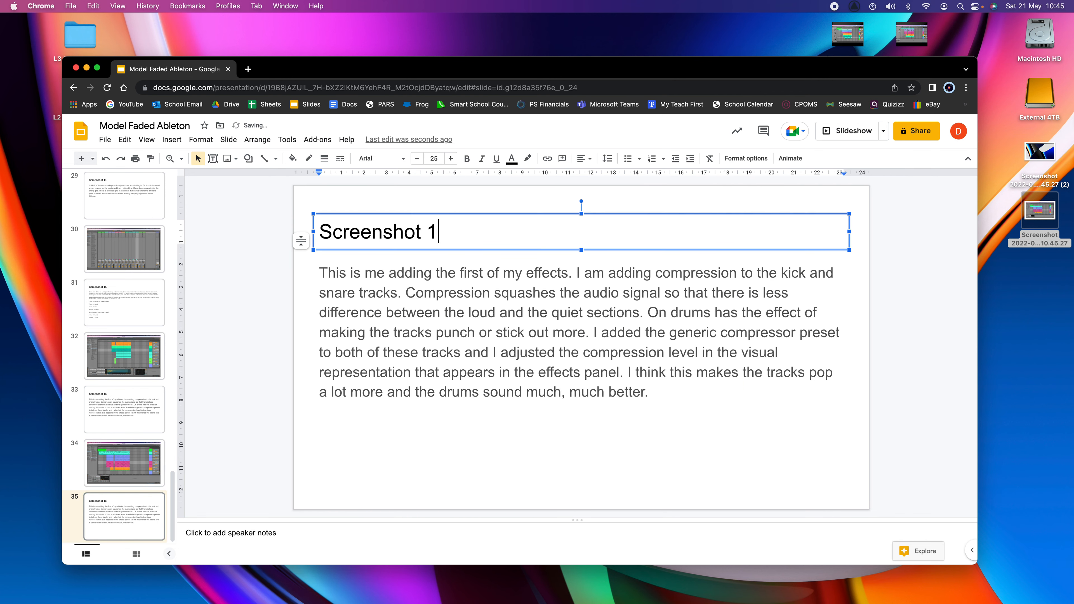
drag(657, 384, 318, 269)
text(This is me working on EQ or equalisation)
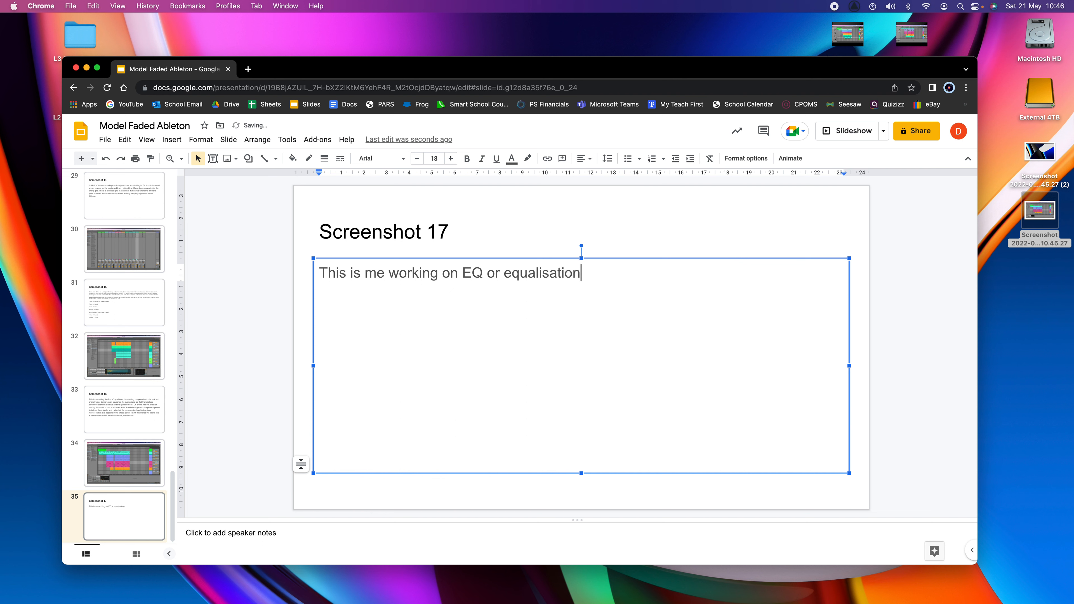
text(. This is where you change the mix of)
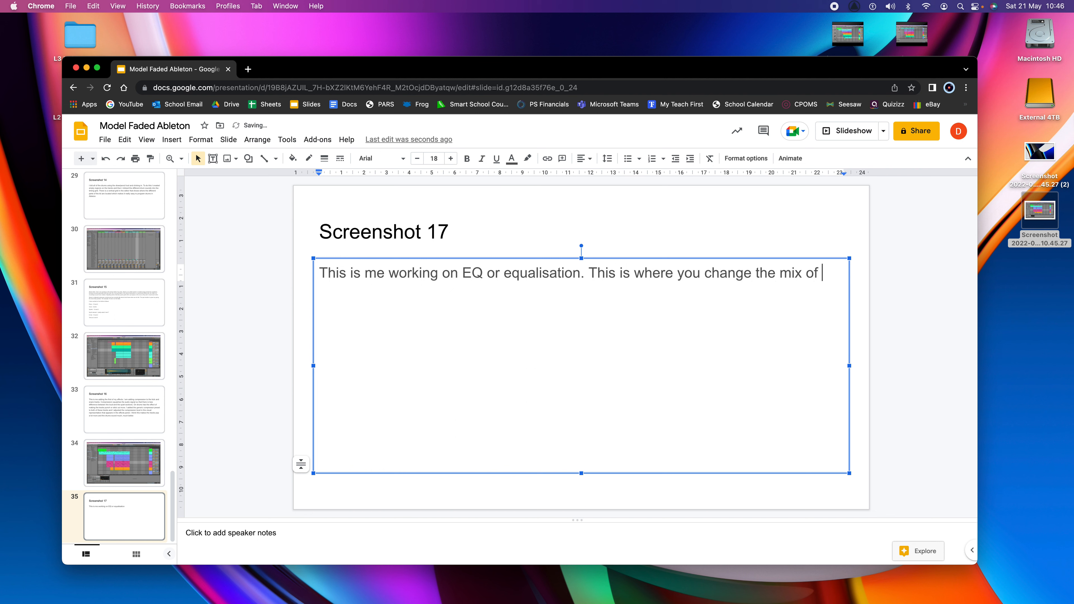
text(equen)
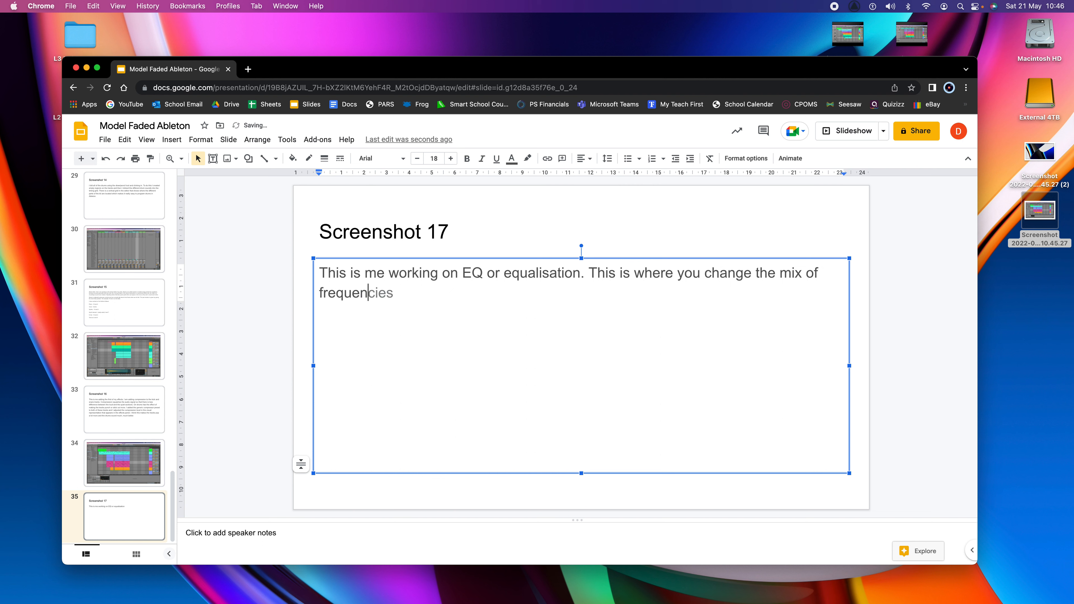